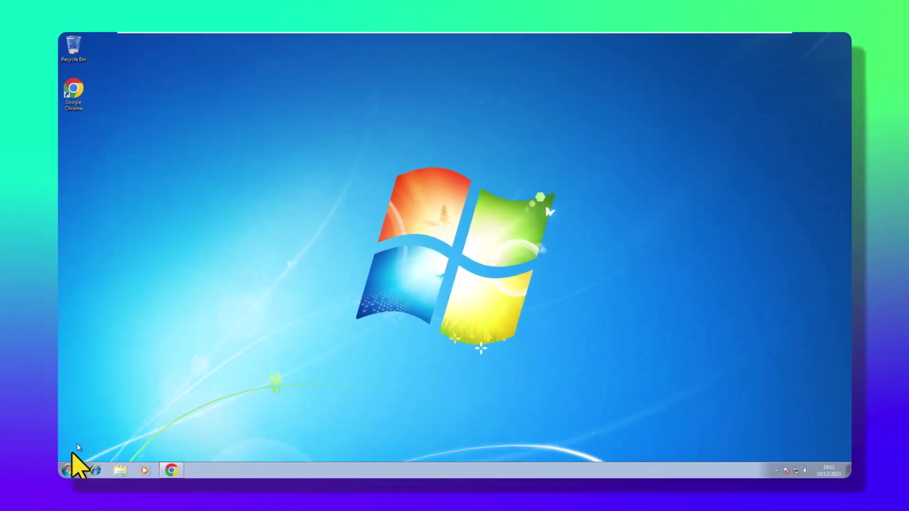
Step: Check this computer's system information through Computer > Properties, then close that window
click(58, 477)
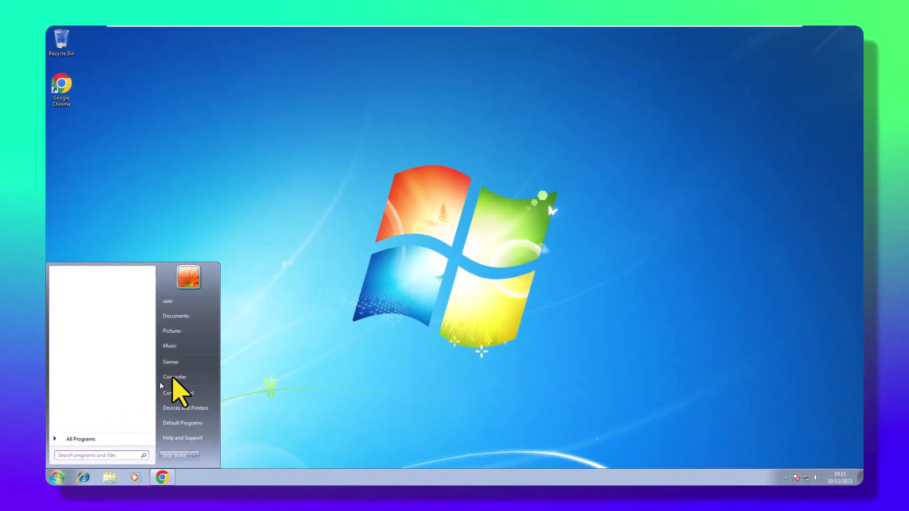
right_click(195, 378)
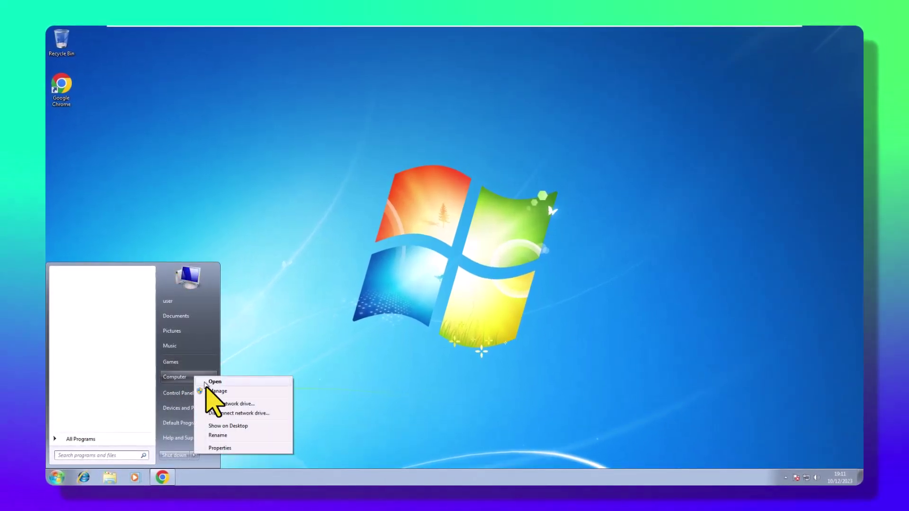
click(231, 449)
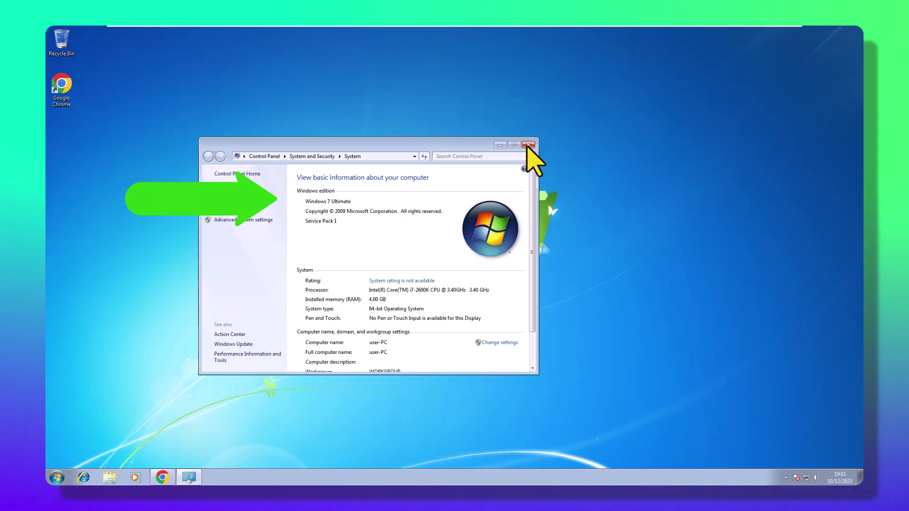
click(527, 146)
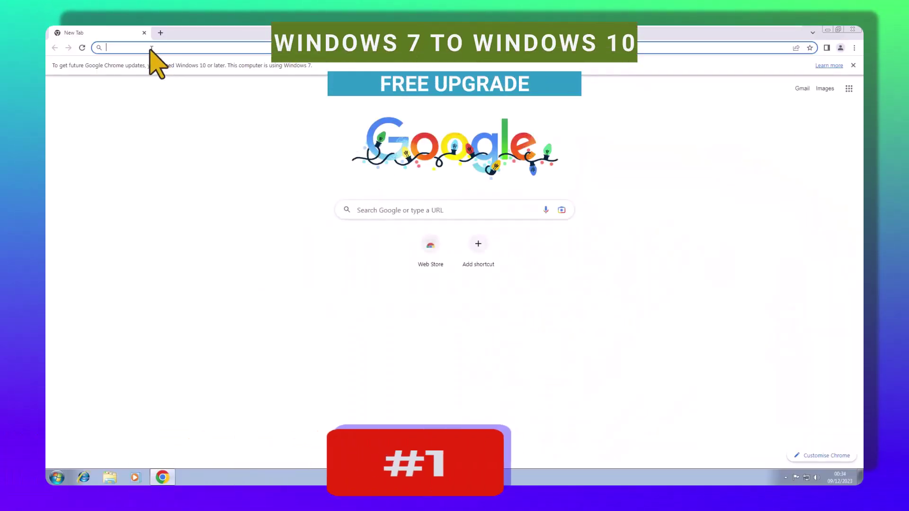
Step: Search Google for 'windows 10 download' from the address bar suggestions
click(150, 48)
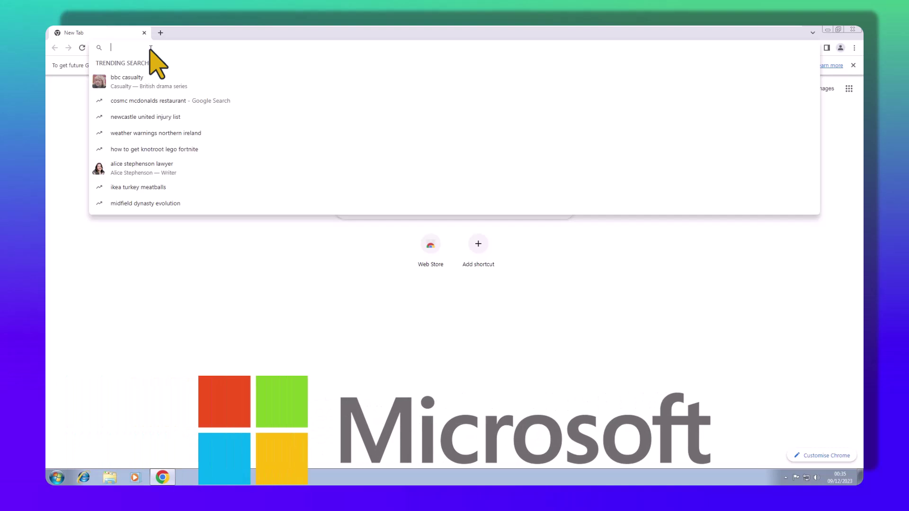
text(win)
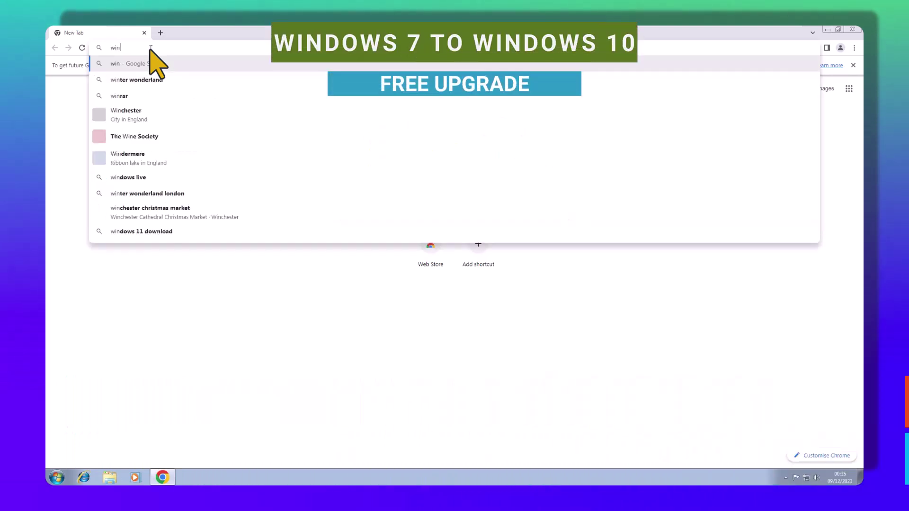
text(dows 10)
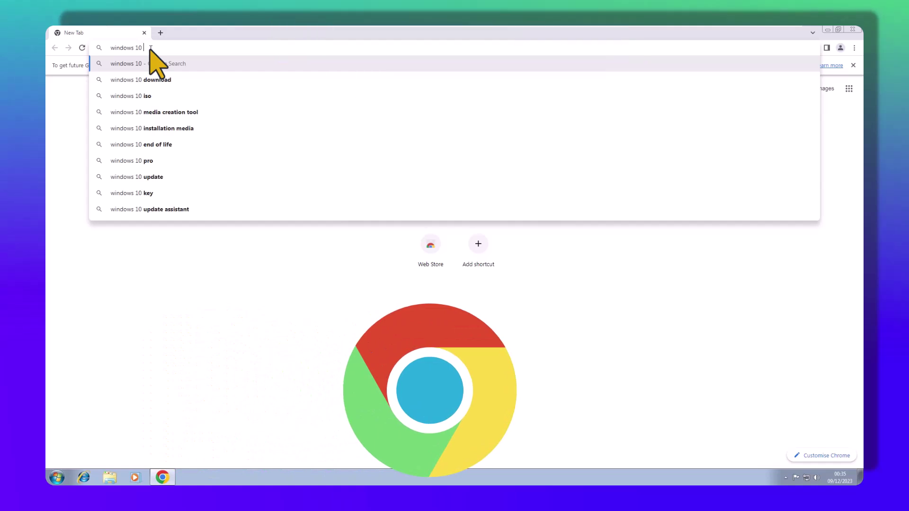
click(135, 79)
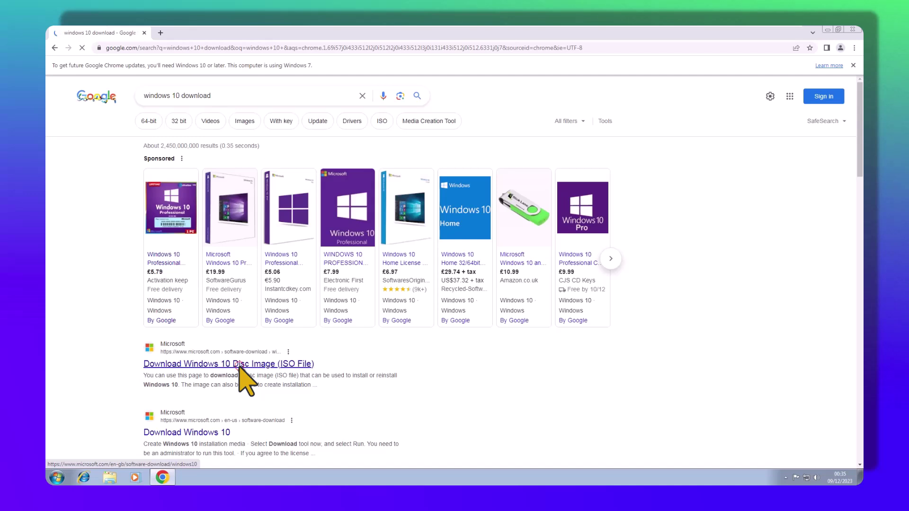
Step: Open the 'Download Windows 10 Disc Image (ISO File)' result and scroll through the Update Assistant and media creation tool options
click(240, 365)
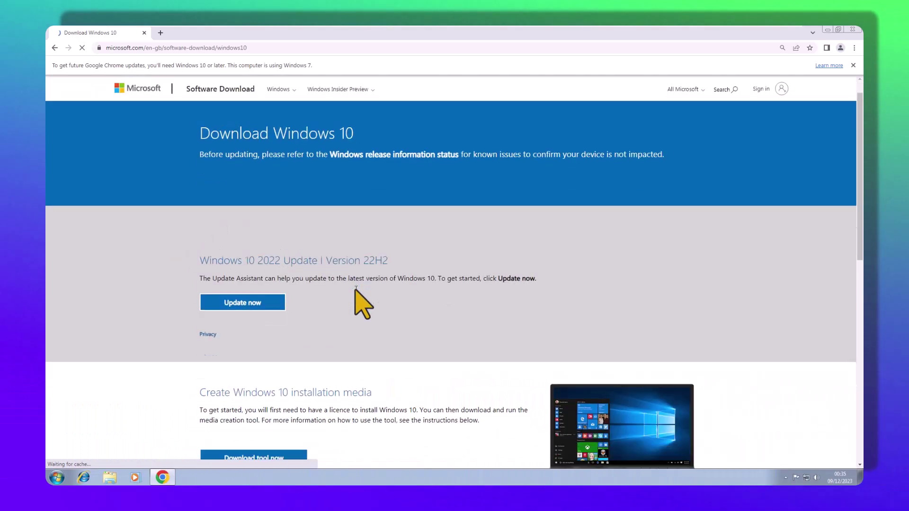
scroll(417, 289, down, 1)
scroll(416, 290, down, 3)
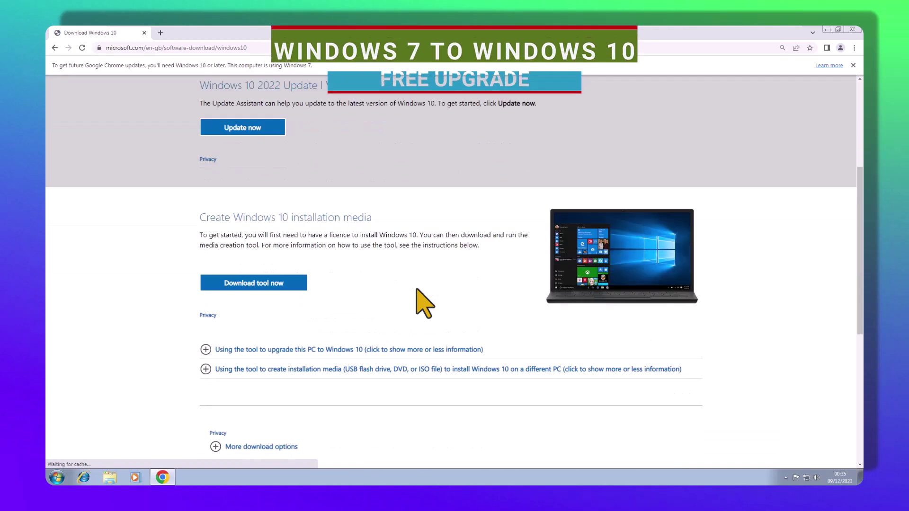
scroll(416, 290, down, 2)
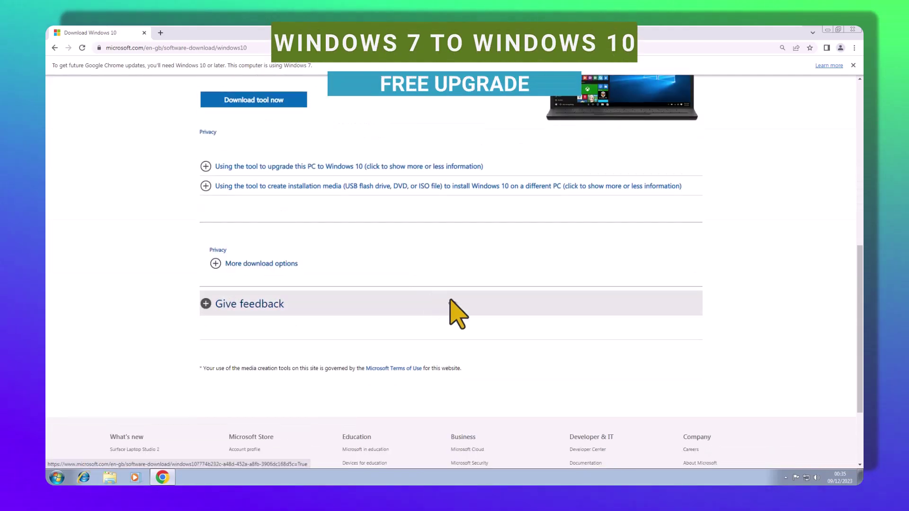
scroll(450, 301, up, 2)
scroll(449, 301, up, 3)
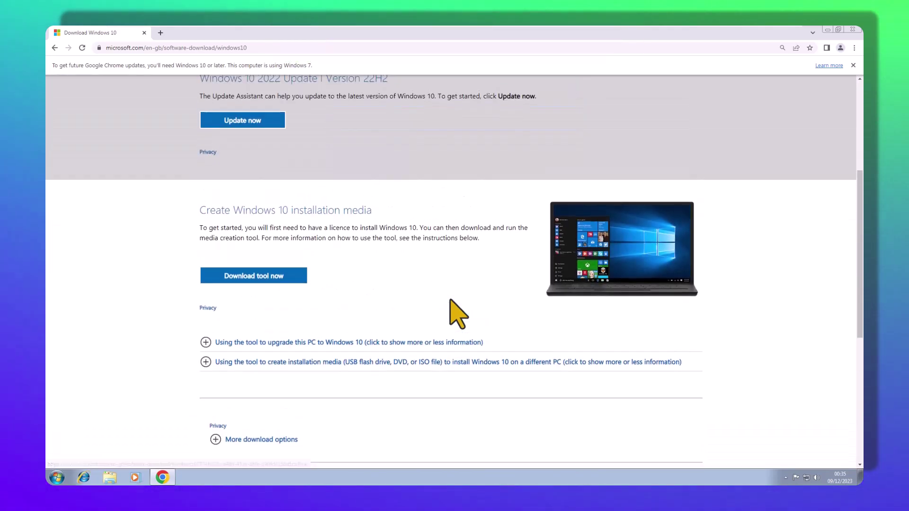
scroll(457, 313, up, 2)
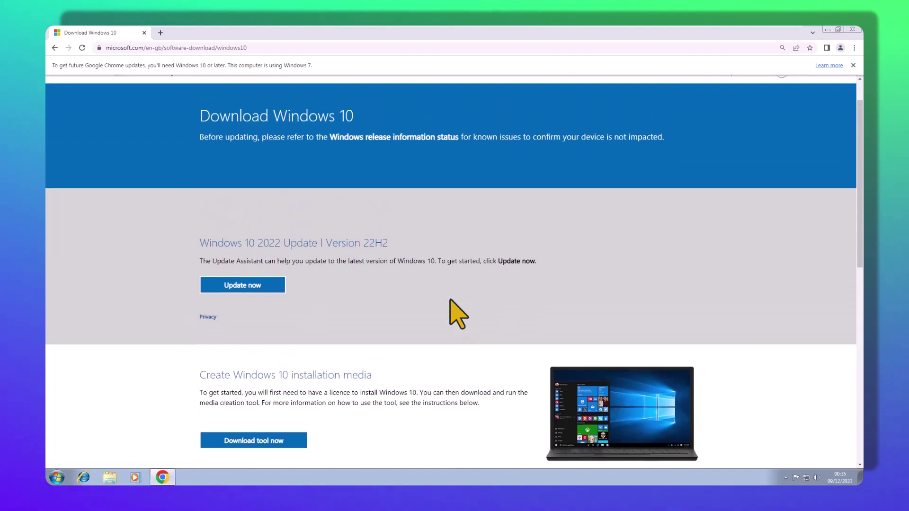
scroll(458, 307, up, 1)
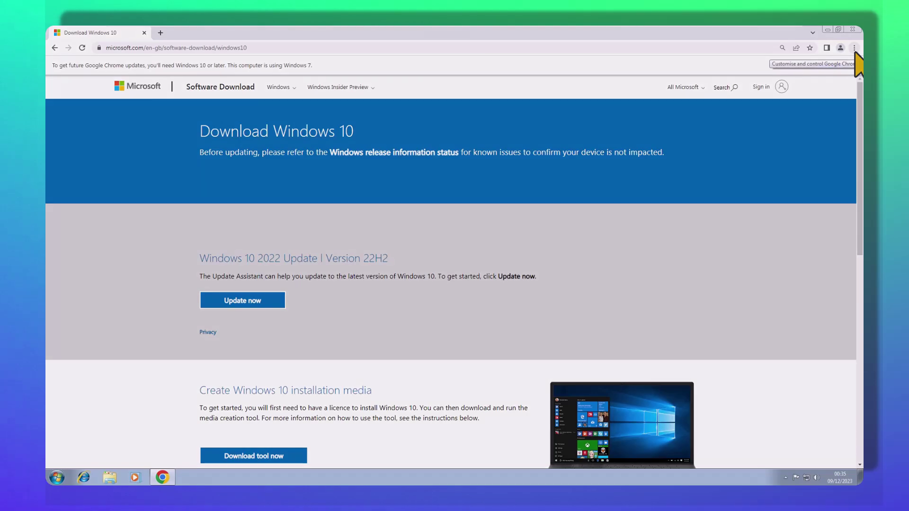
Step: Open Developer tools and override the user agent to 'Chrome — Chrome OS' in Network conditions
click(854, 48)
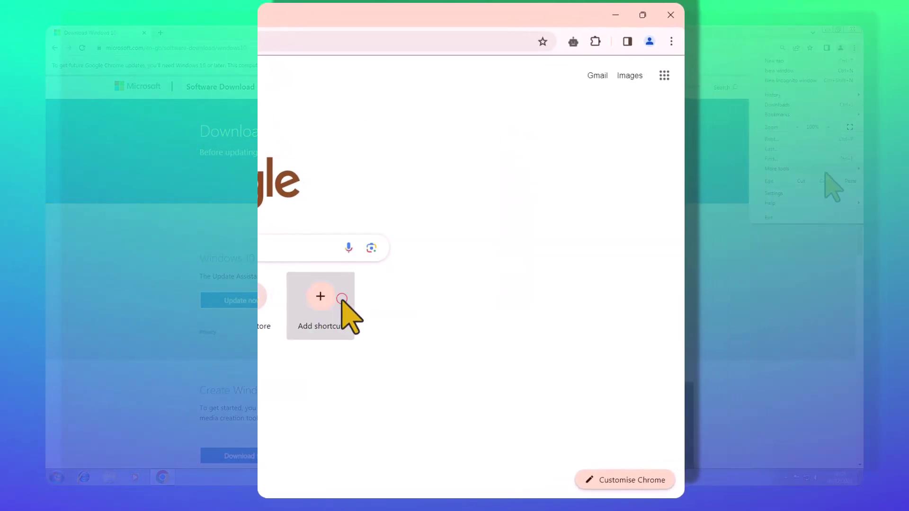
mouse_move(815, 171)
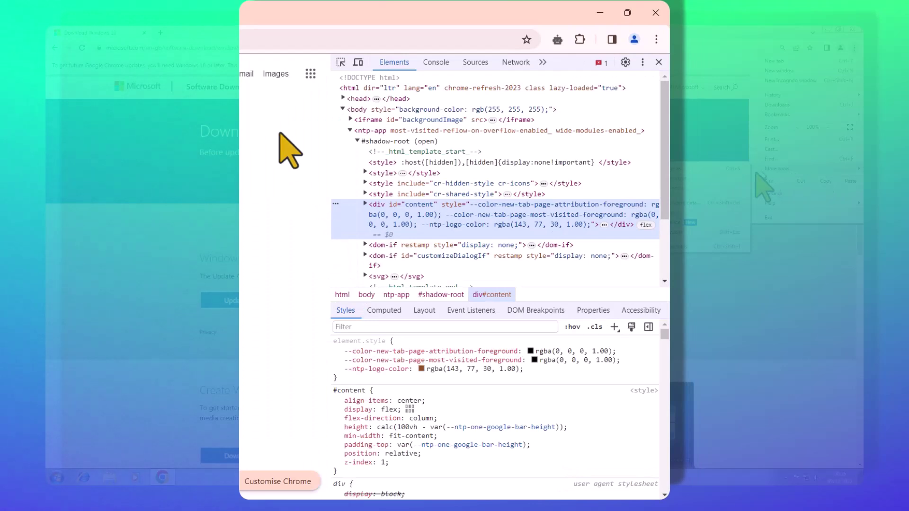
click(680, 247)
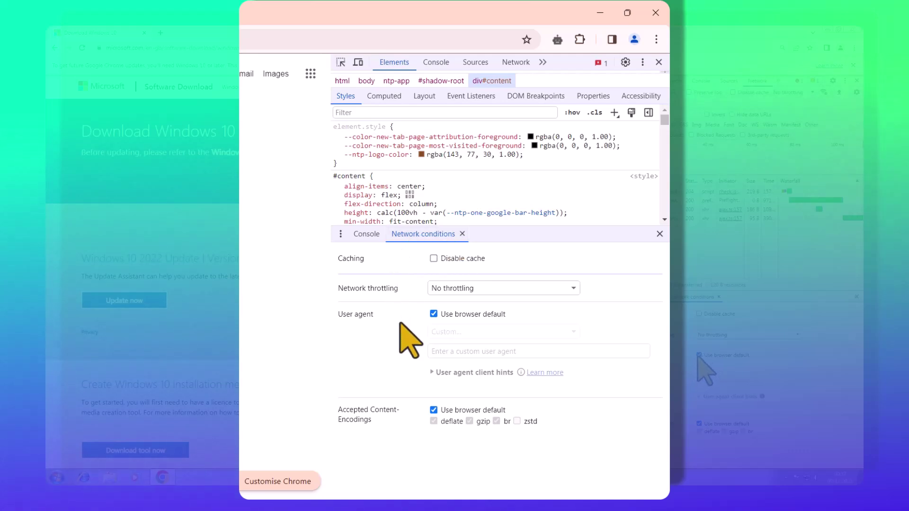
click(699, 355)
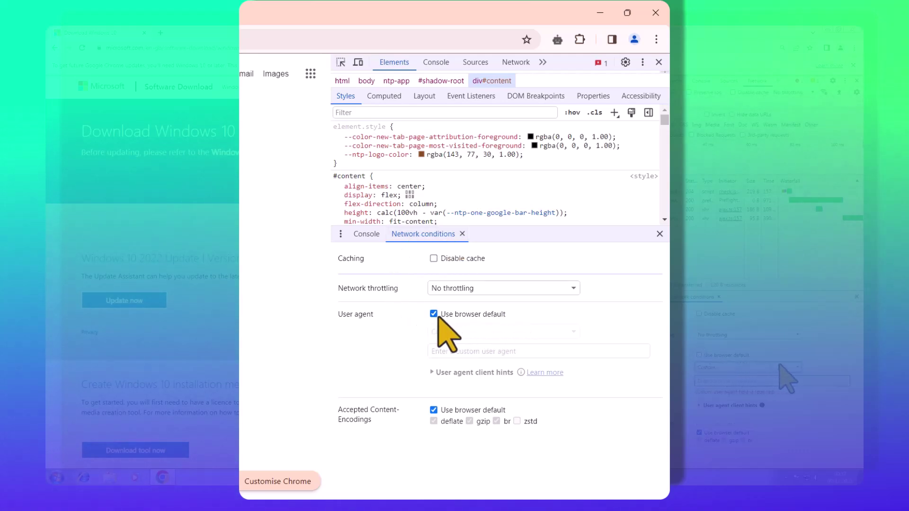
click(799, 367)
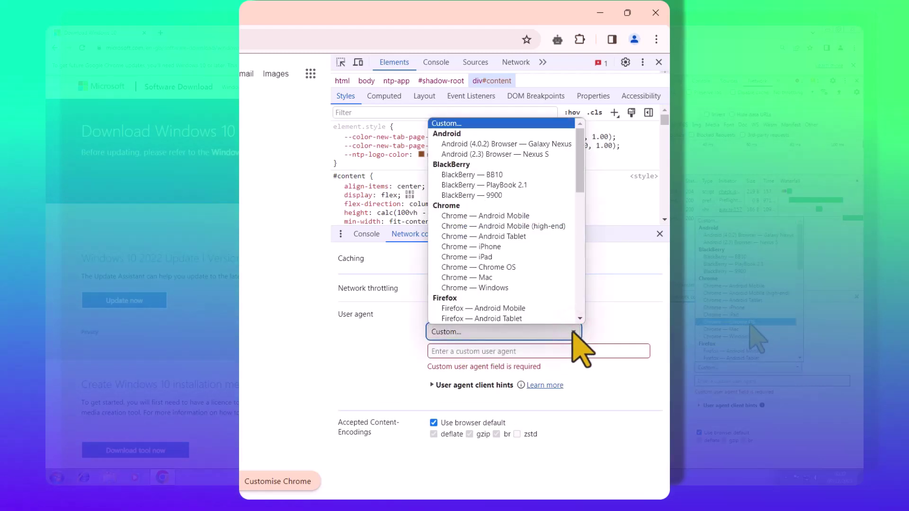
click(749, 324)
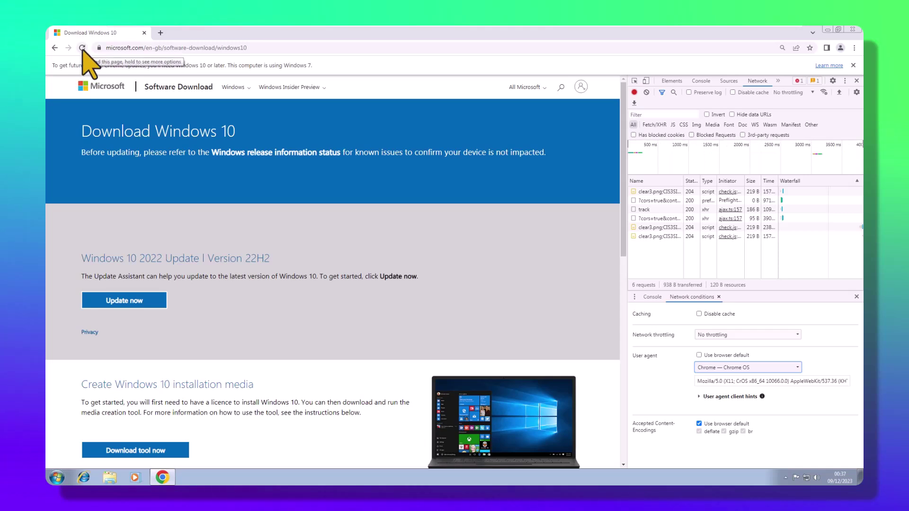
Step: Reload the page and select Windows 10 (multi-edition ISO) in the Select edition dropdown
click(82, 48)
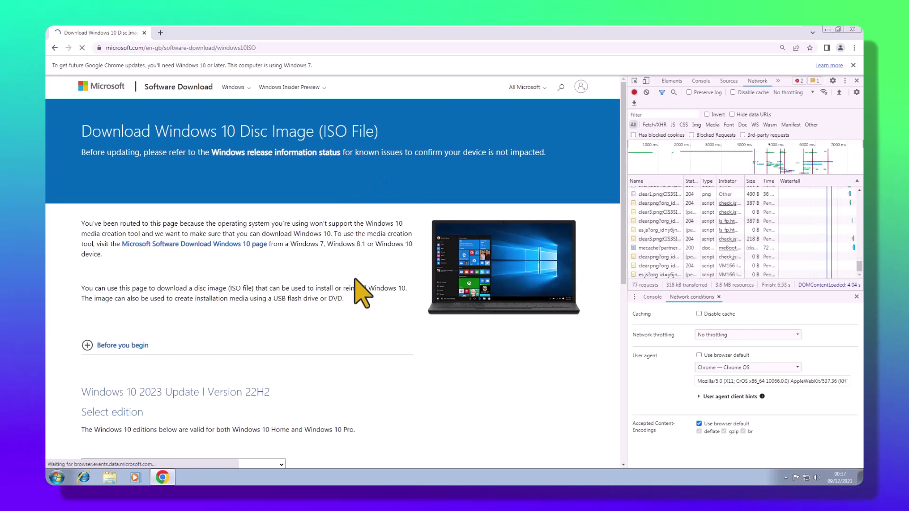
scroll(359, 278, down, 1)
scroll(362, 293, down, 4)
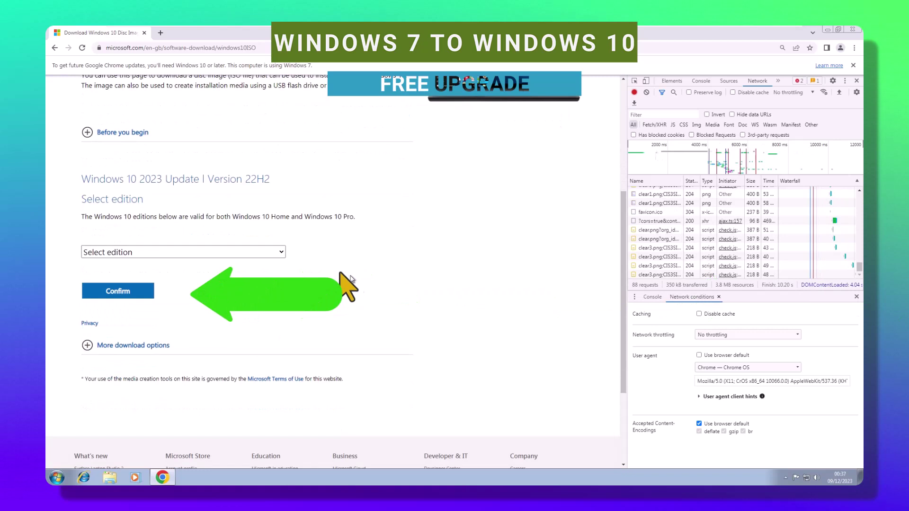
click(277, 252)
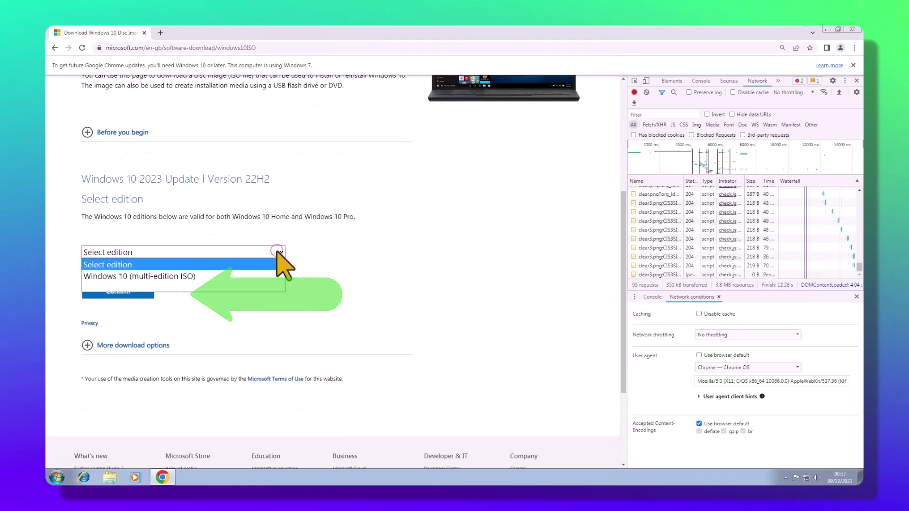
click(213, 276)
scroll(378, 294, up, 4)
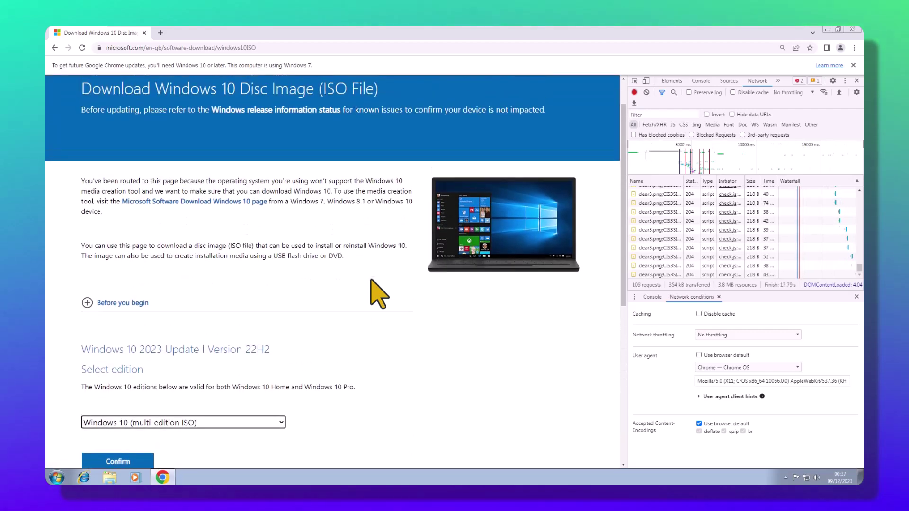
scroll(379, 293, up, 1)
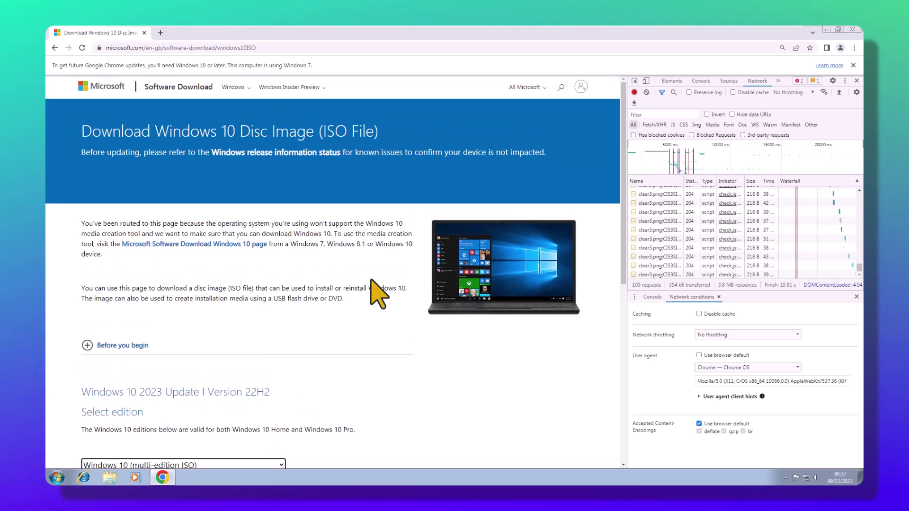
scroll(372, 280, down, 5)
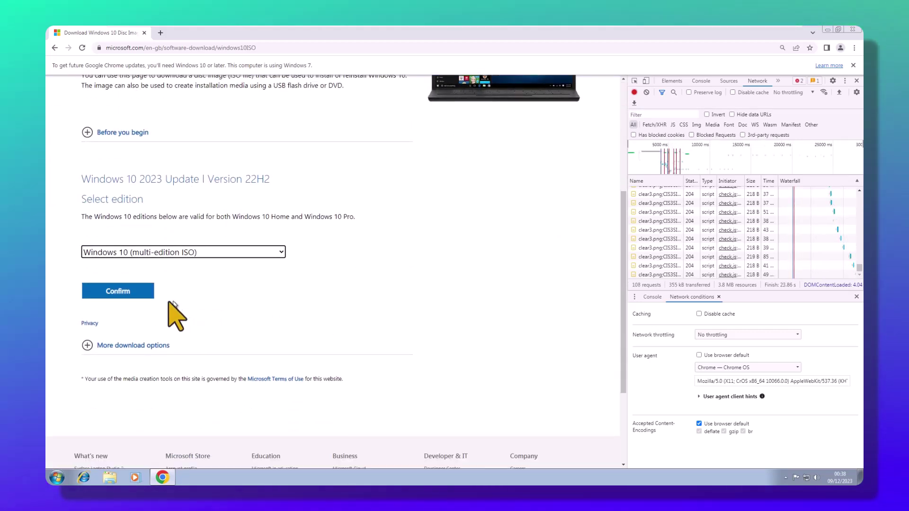
Step: Confirm the multi-edition ISO, then choose and confirm English (United States) as the product language
click(124, 295)
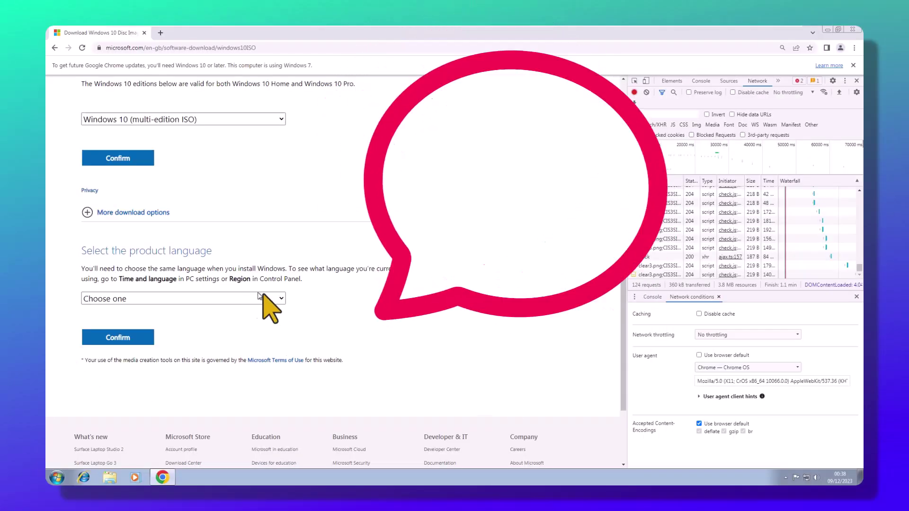
click(281, 299)
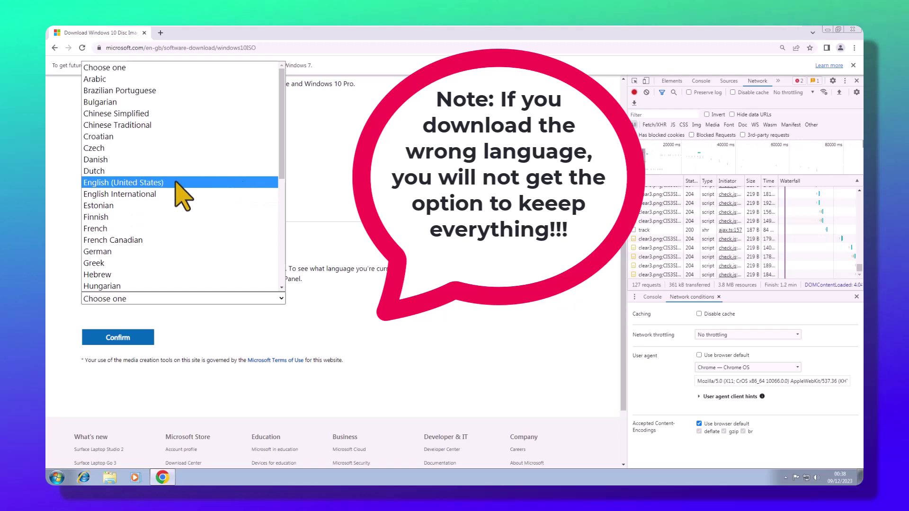
click(230, 182)
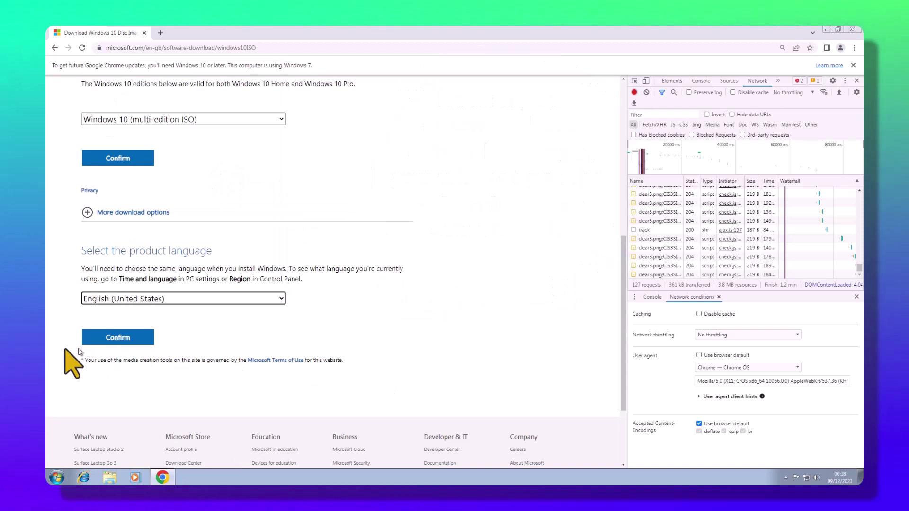
click(125, 342)
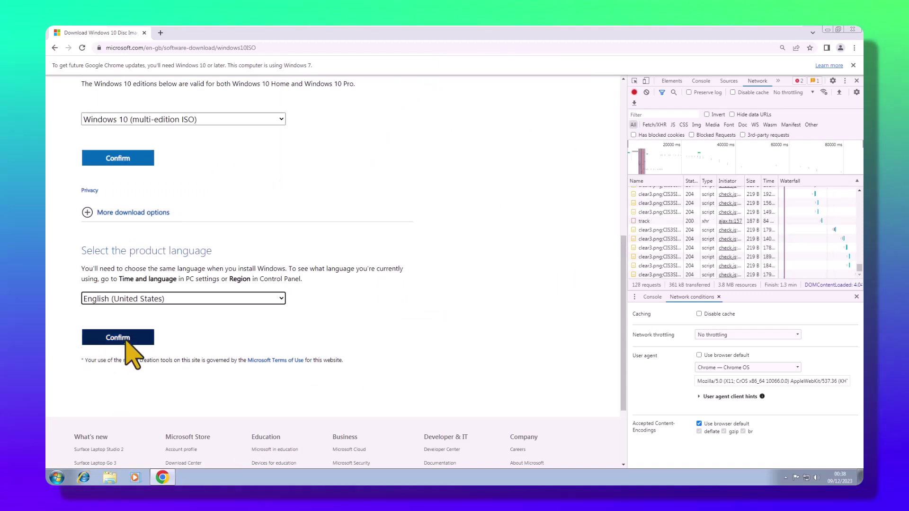
click(126, 342)
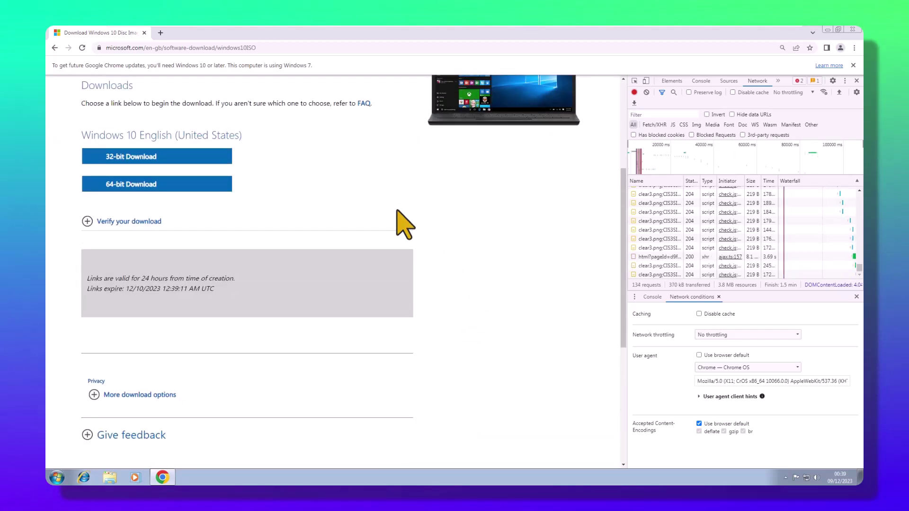
Step: Scroll back up and close the developer tools panel
scroll(405, 225, up, 4)
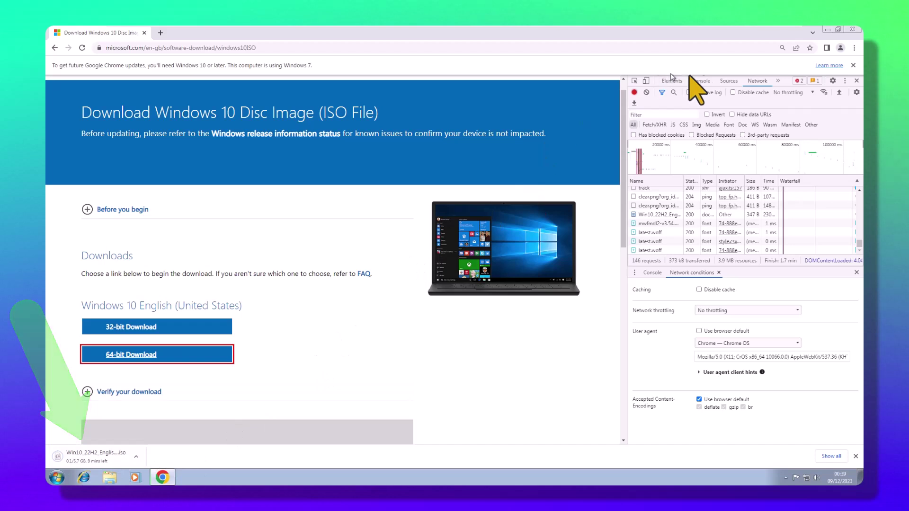
click(856, 81)
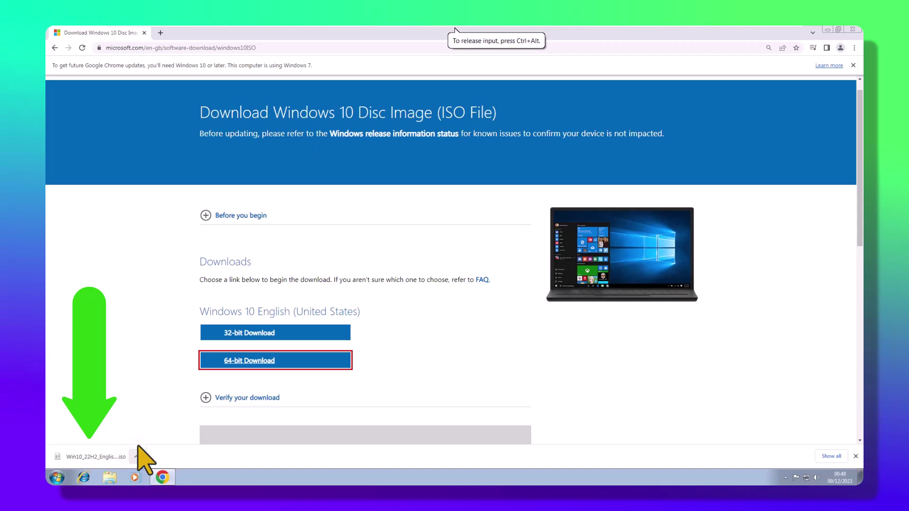
Step: Show the downloaded Win10_22H2_English_x64v1.iso in its folder and go to Downloads
click(136, 456)
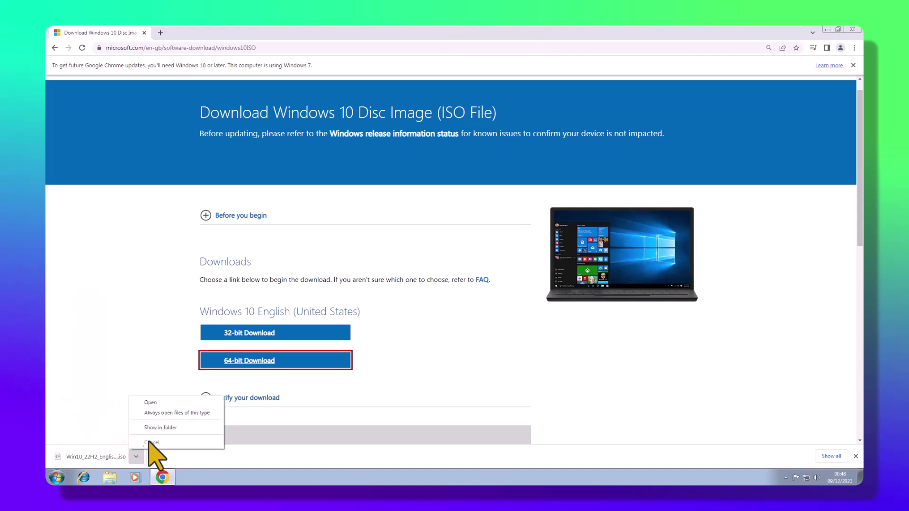
click(161, 428)
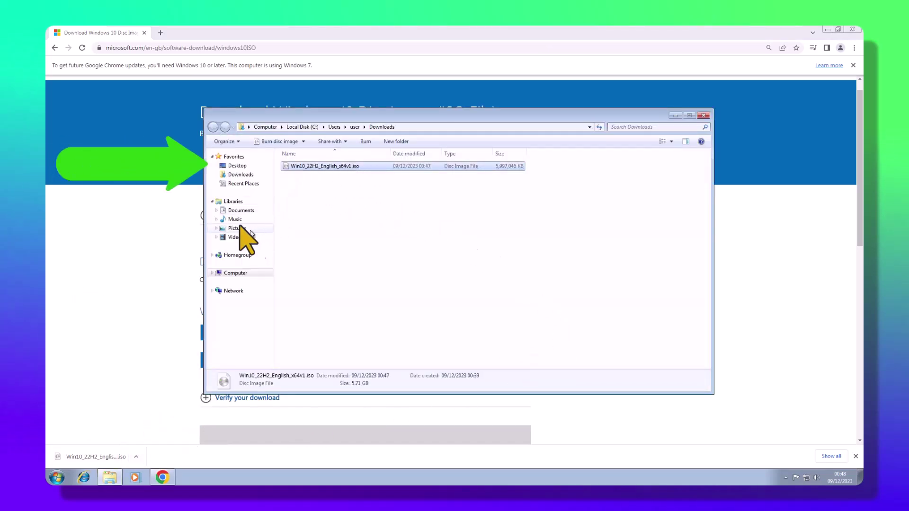
click(243, 174)
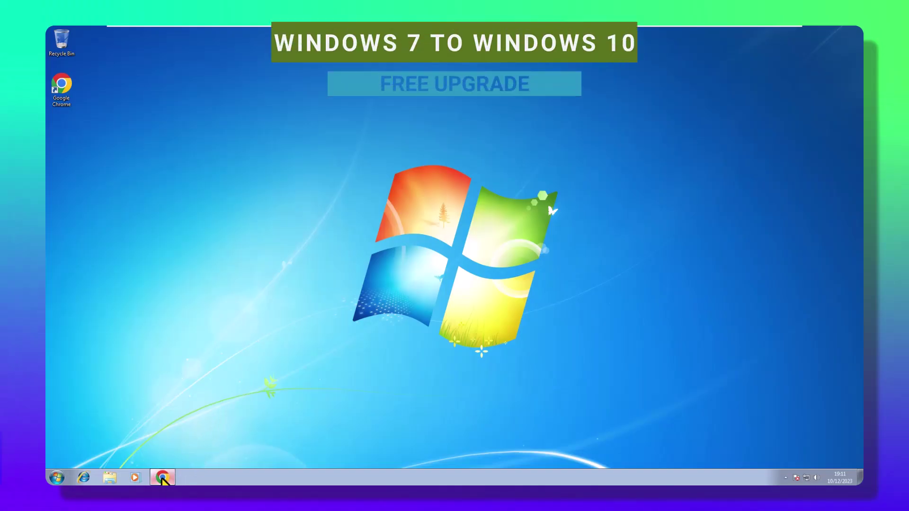
Step: Search Google for '7zip' and download the 64-bit 7z2301-x64.exe installer from 7-zip.org
click(163, 477)
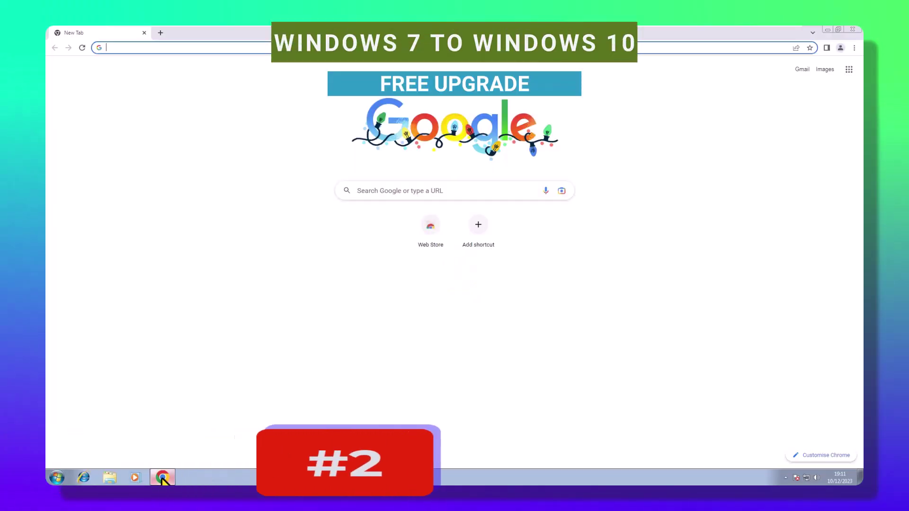
click(145, 48)
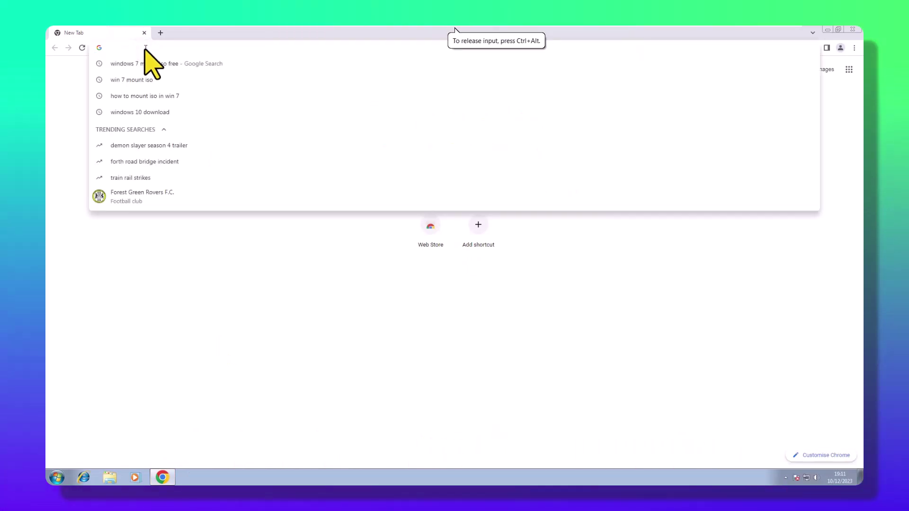
text(7zip)
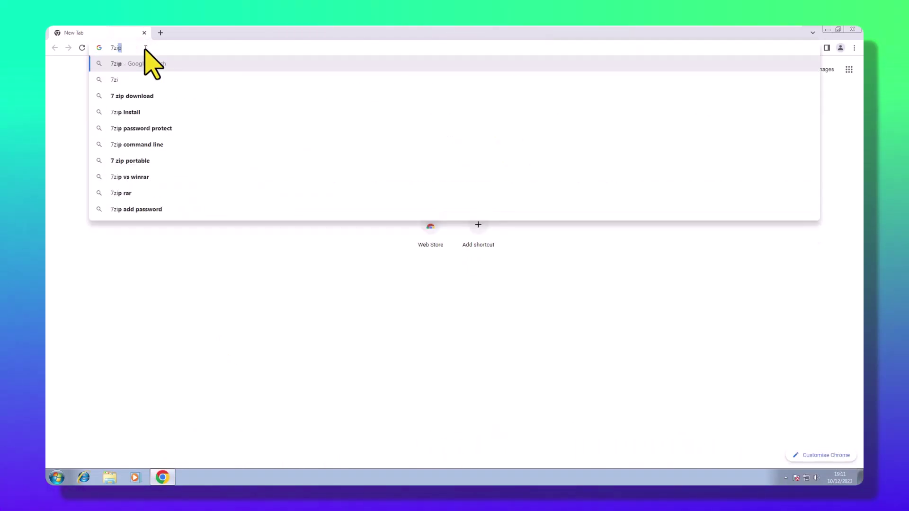
key(Return)
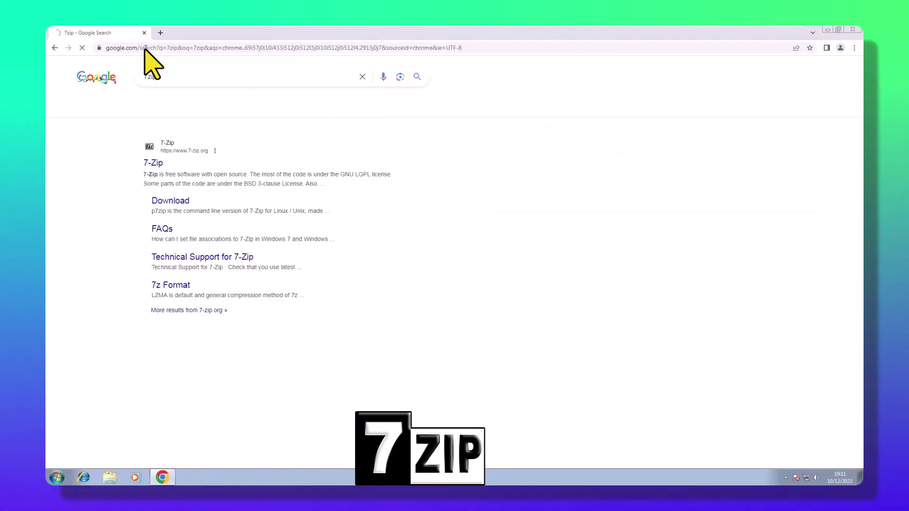
click(170, 202)
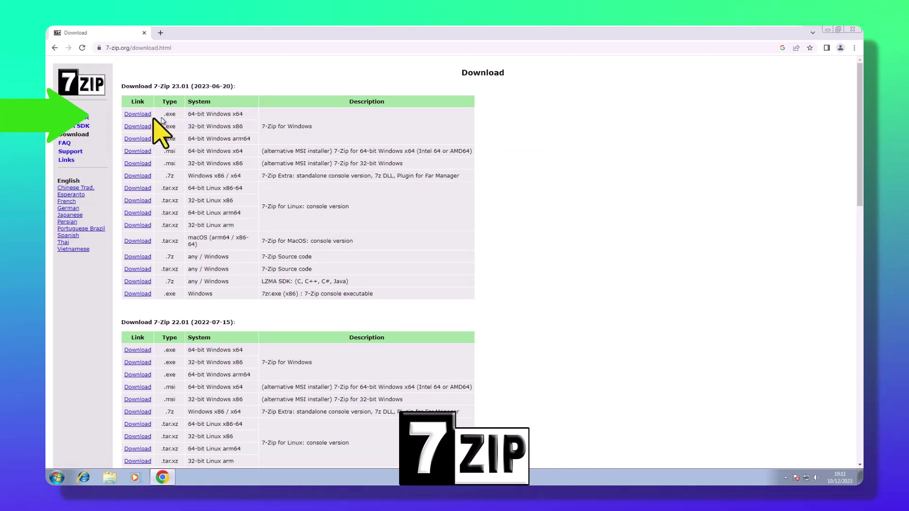
click(138, 115)
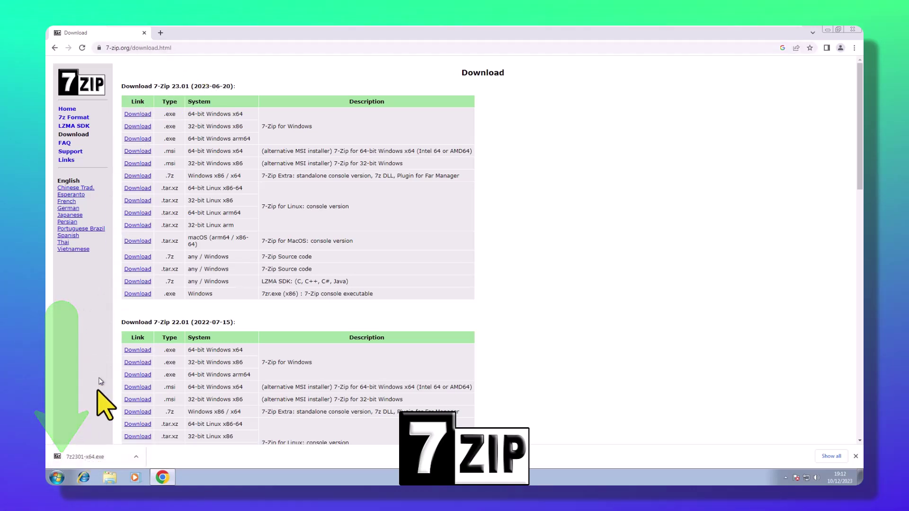
Step: Run 7z2301-x64.exe, approve UAC, install 7-Zip to C:\Program Files\7-Zip\, and close the browser
click(74, 458)
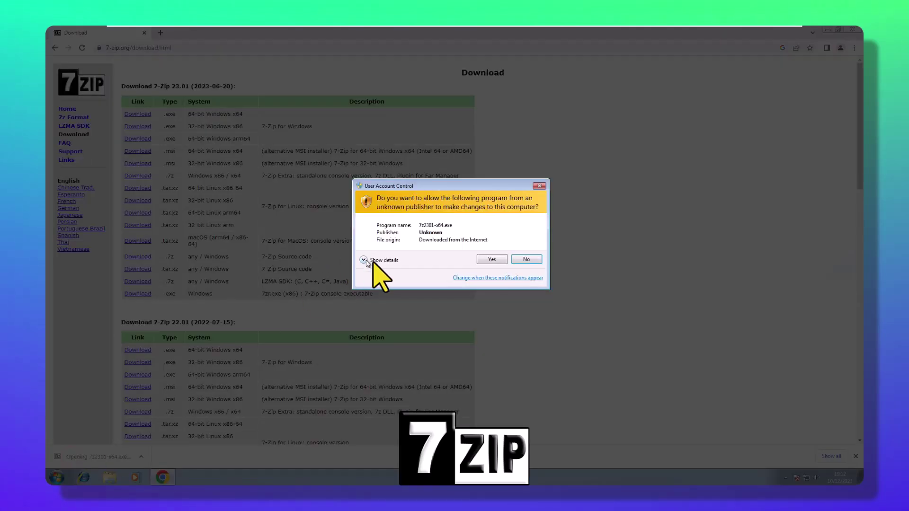
click(494, 260)
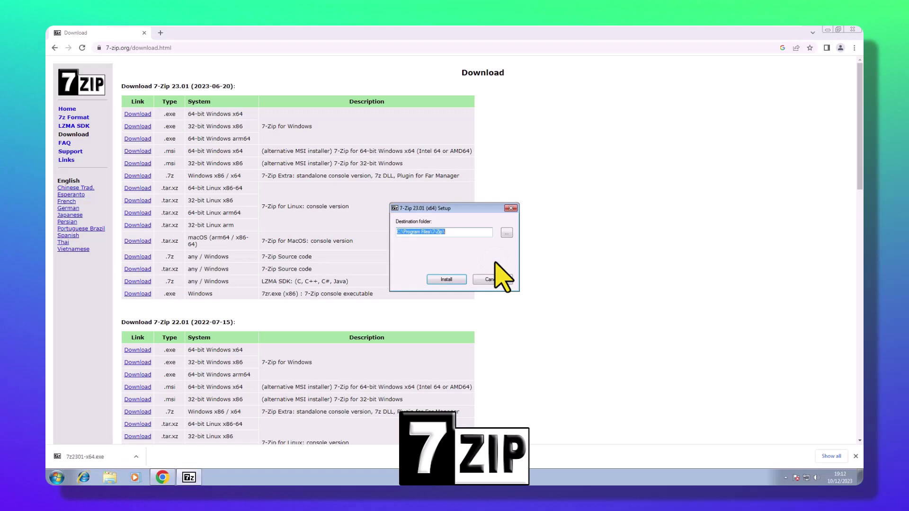
click(450, 278)
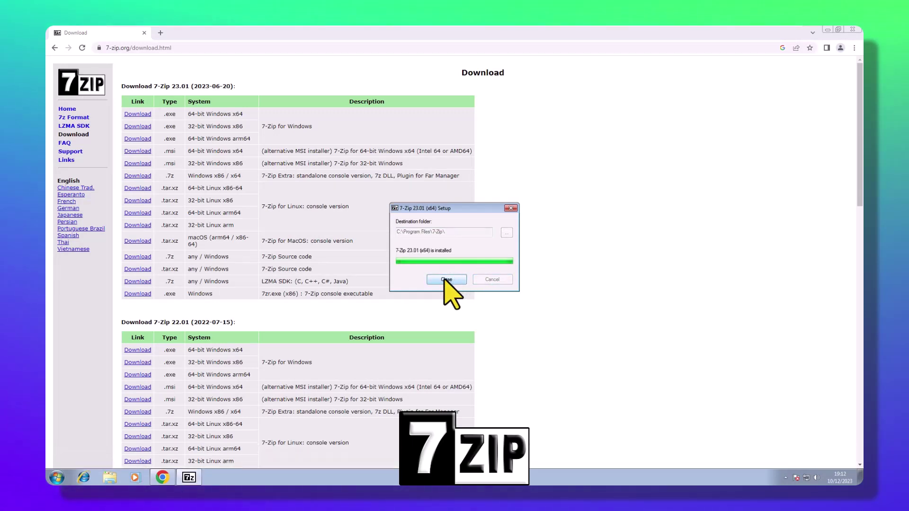
click(446, 279)
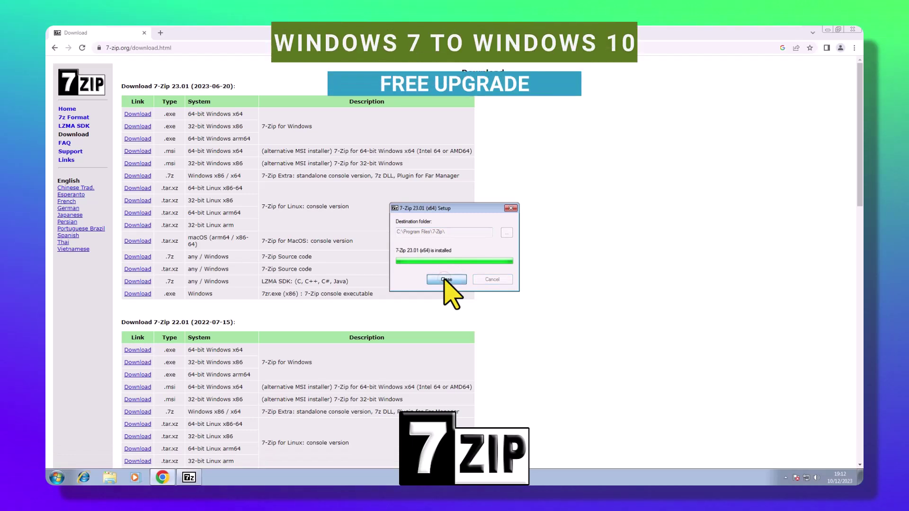
click(144, 33)
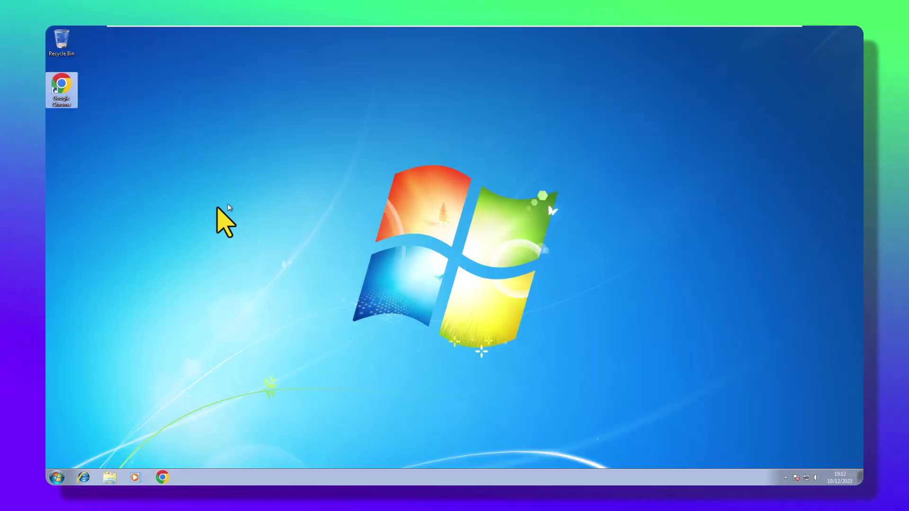
Step: In Downloads, use 7-Zip's Extract to "Win10_22H2_English_x64v1\" on the Windows 10 ISO
click(109, 478)
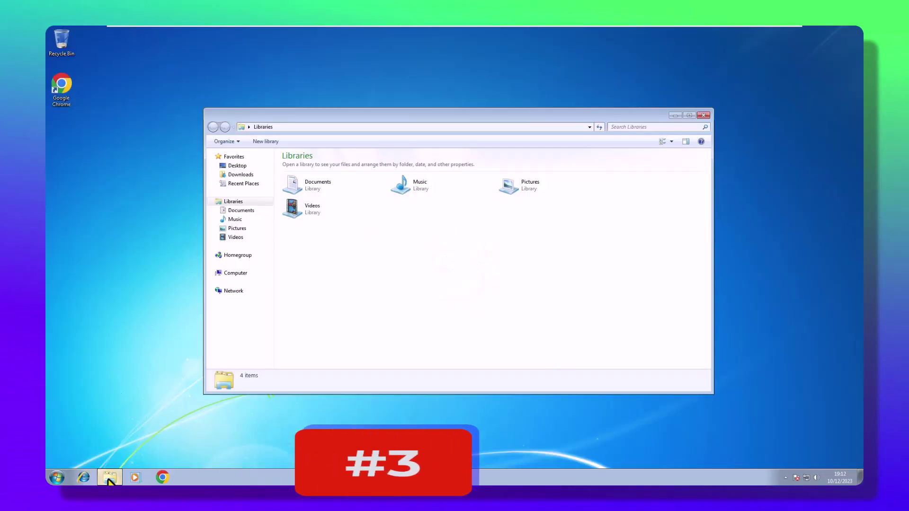
click(240, 175)
click(320, 175)
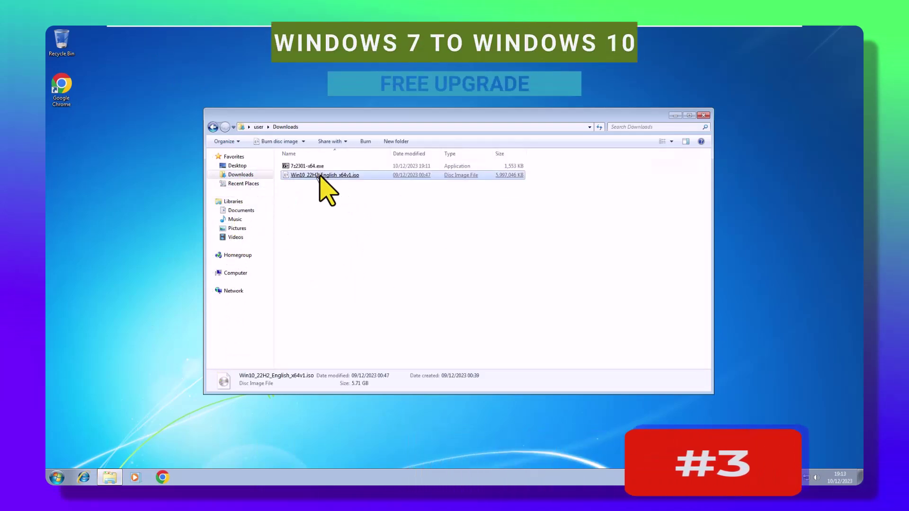
right_click(321, 176)
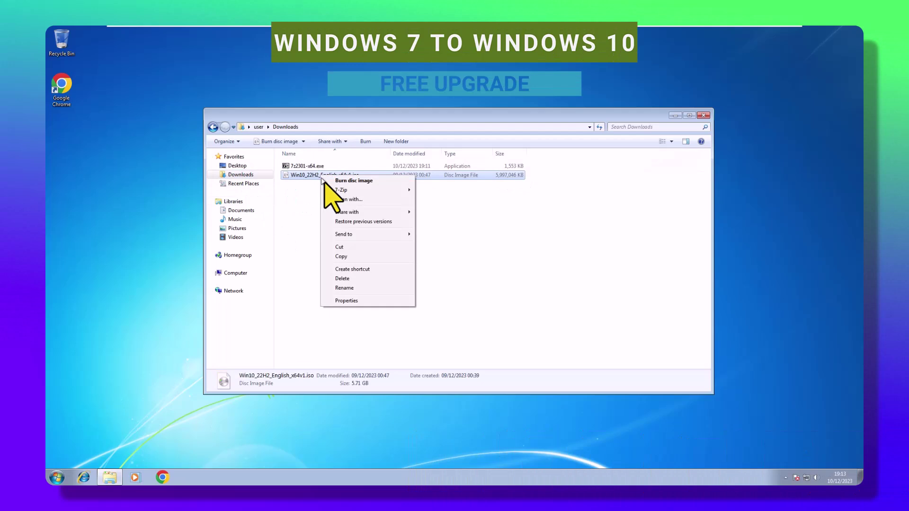
mouse_move(378, 189)
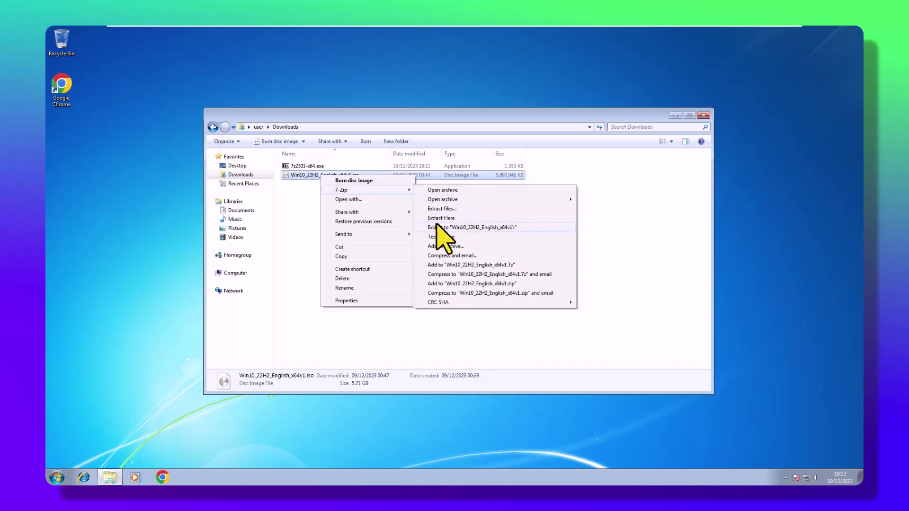
click(475, 228)
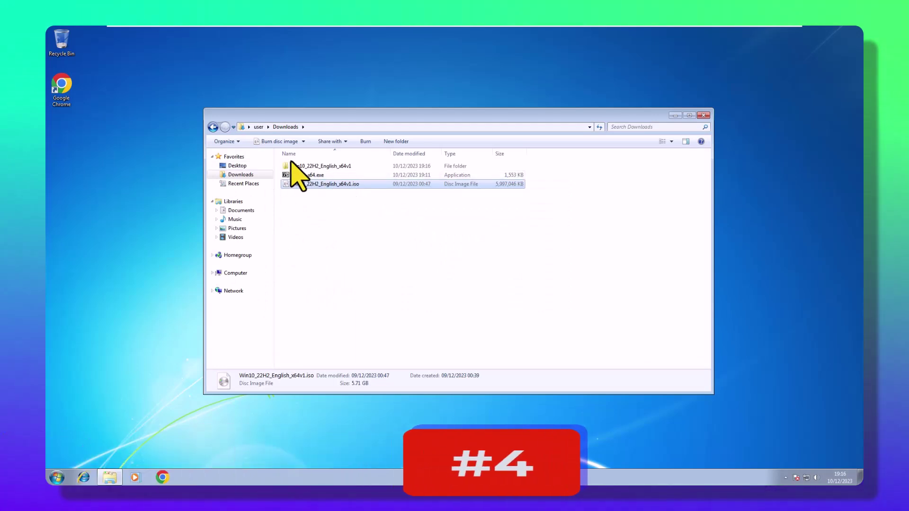
Step: Open the Win10_22H2_English_x64v1 folder and run setup.exe as administrator, approving the UAC prompt
click(322, 166)
double_click(321, 167)
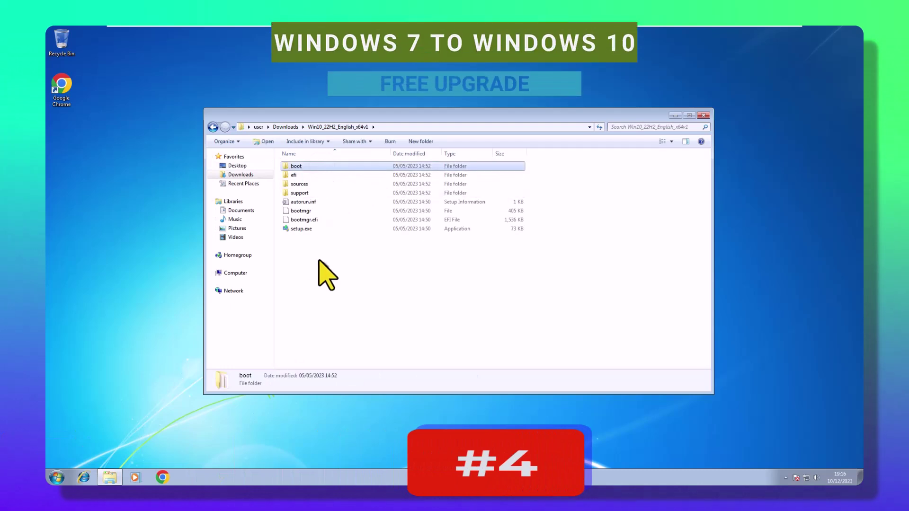
click(303, 229)
right_click(302, 231)
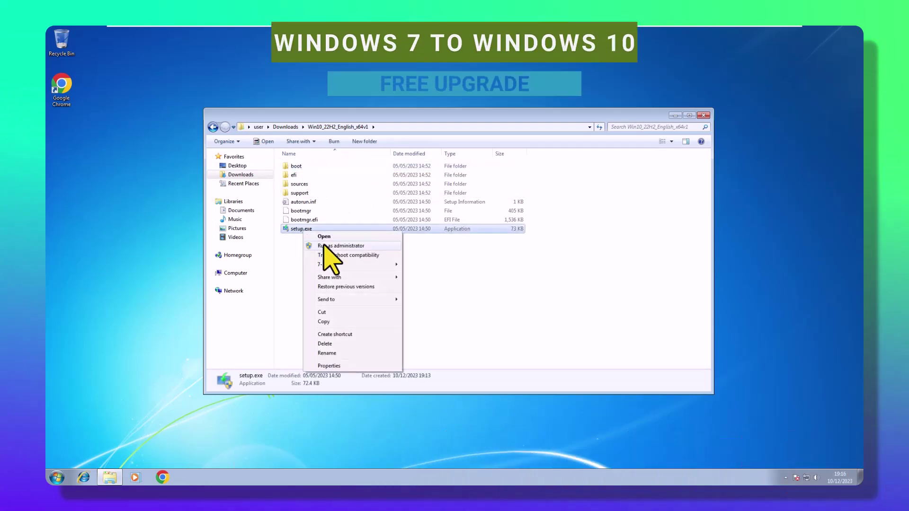
click(324, 246)
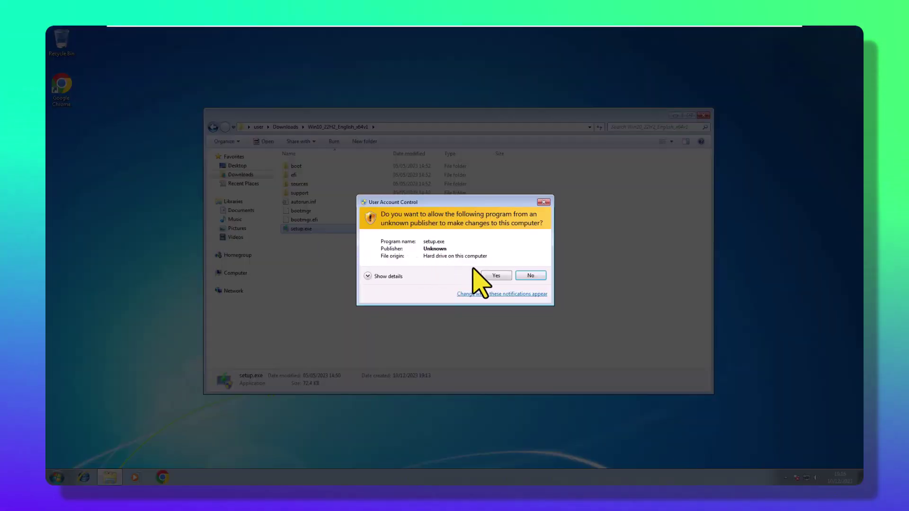
click(491, 274)
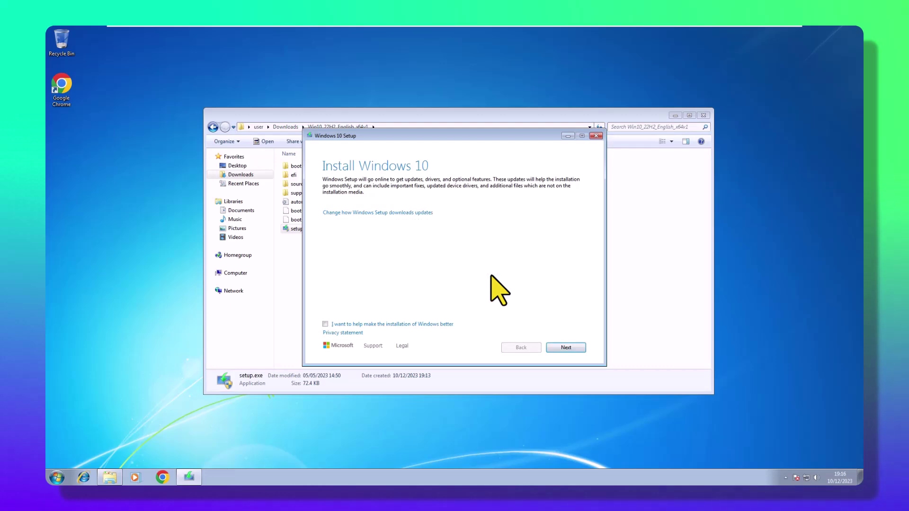
Step: Skip setup updates with 'Not right now', accept the license, and install Windows 10 Pro keeping files and apps
click(380, 214)
click(326, 228)
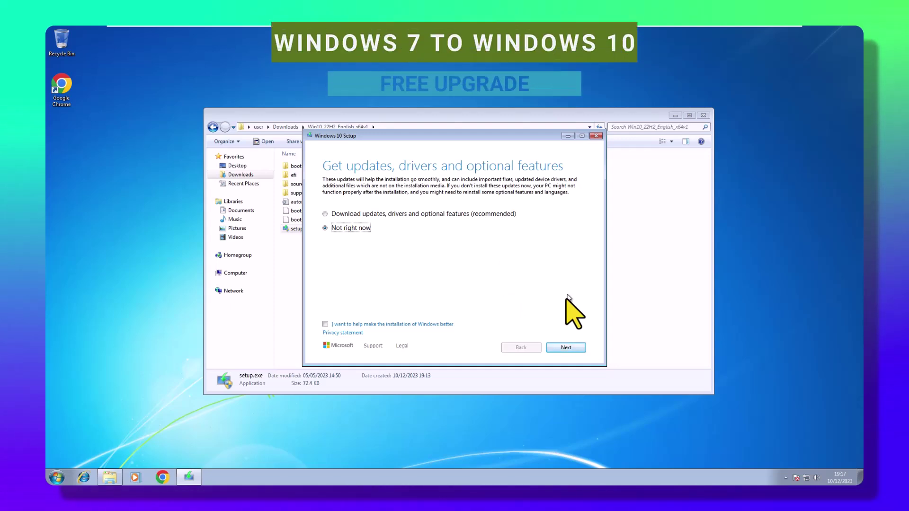
click(566, 348)
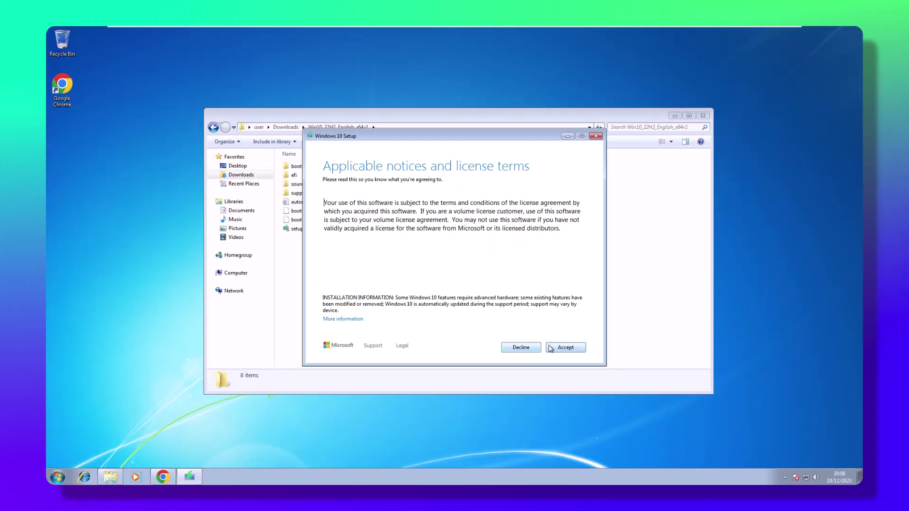
click(563, 348)
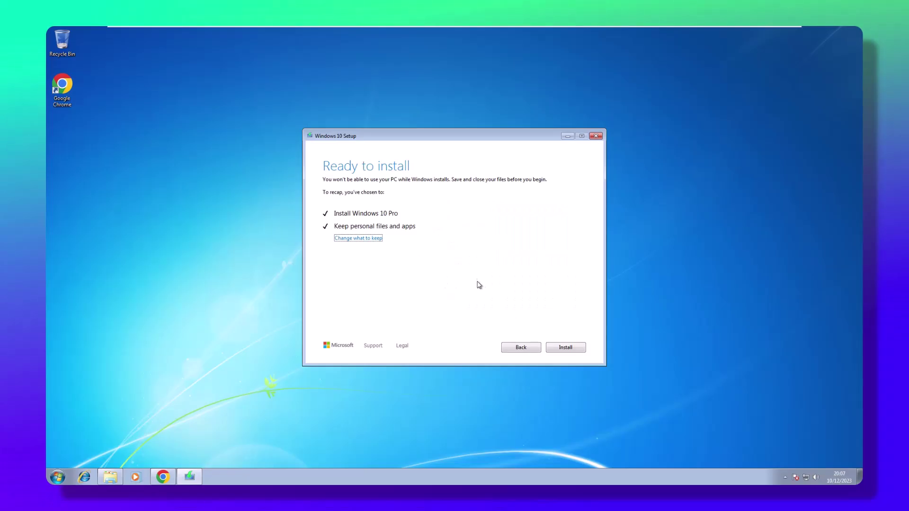
click(566, 348)
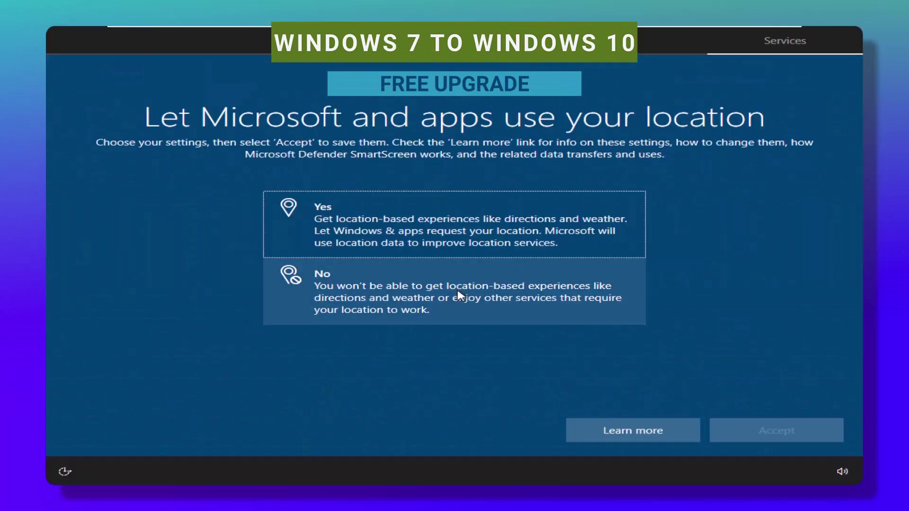
Step: Decline location access, Find my device, and inking and typing data on the privacy pages
click(399, 297)
click(765, 440)
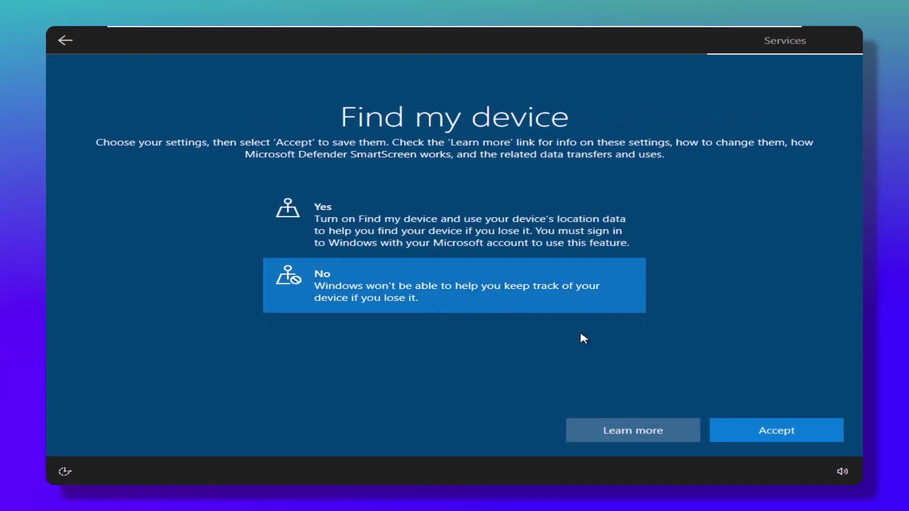
click(766, 433)
click(454, 303)
click(718, 430)
Step: Decline tailored experiences and the advertising ID, then dismiss the Edge recommendation with Maybe later
click(454, 297)
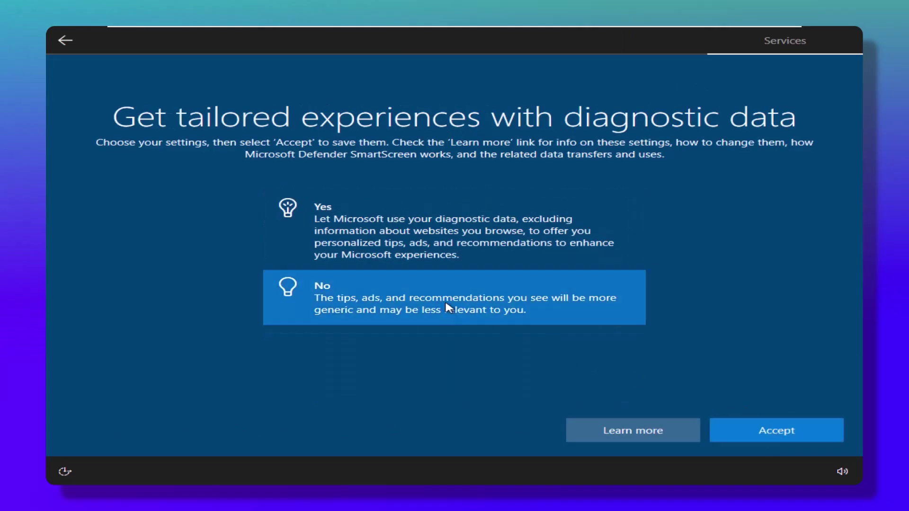
click(757, 430)
click(479, 303)
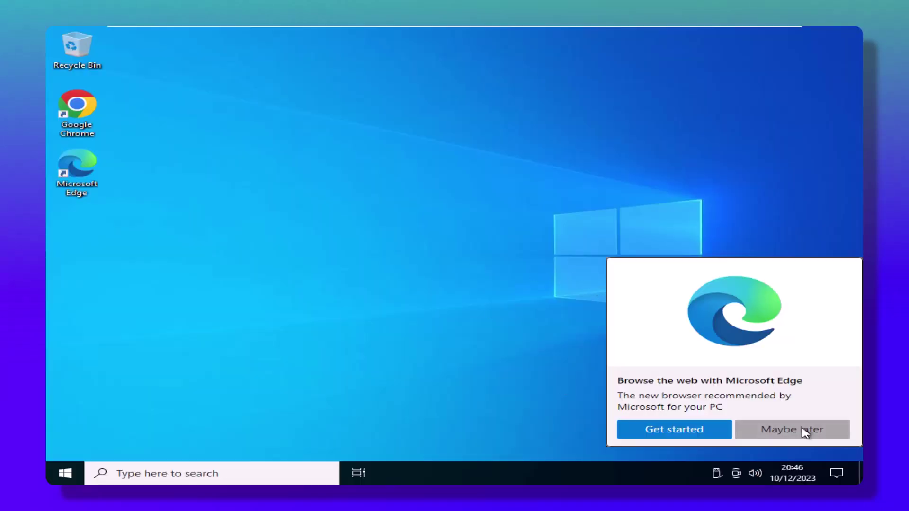
click(806, 430)
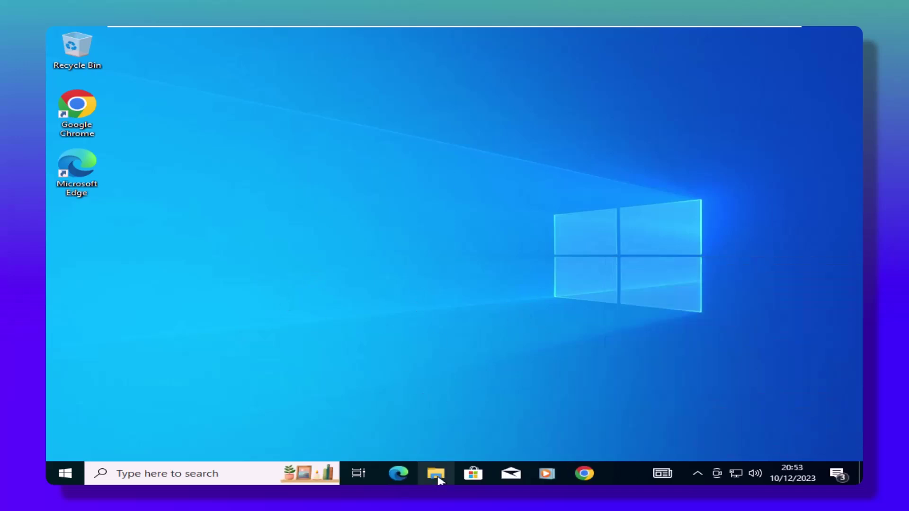
click(438, 473)
click(206, 174)
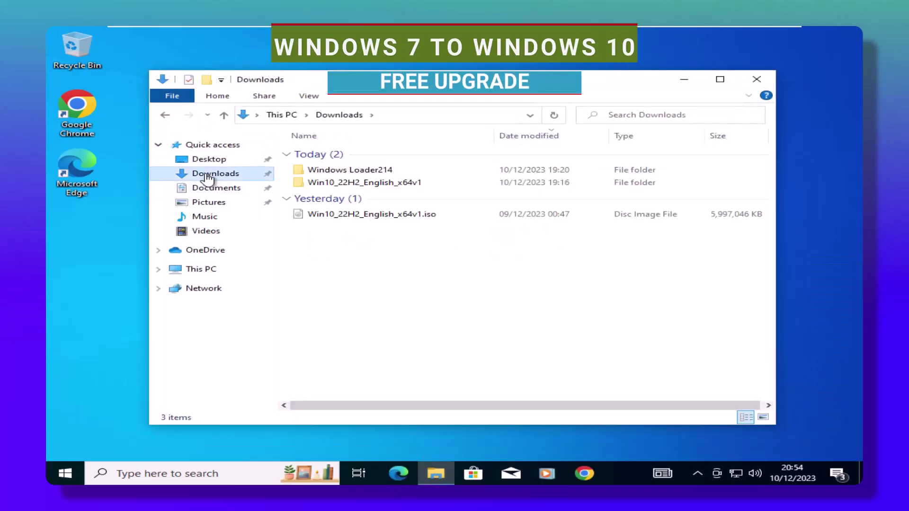
click(205, 189)
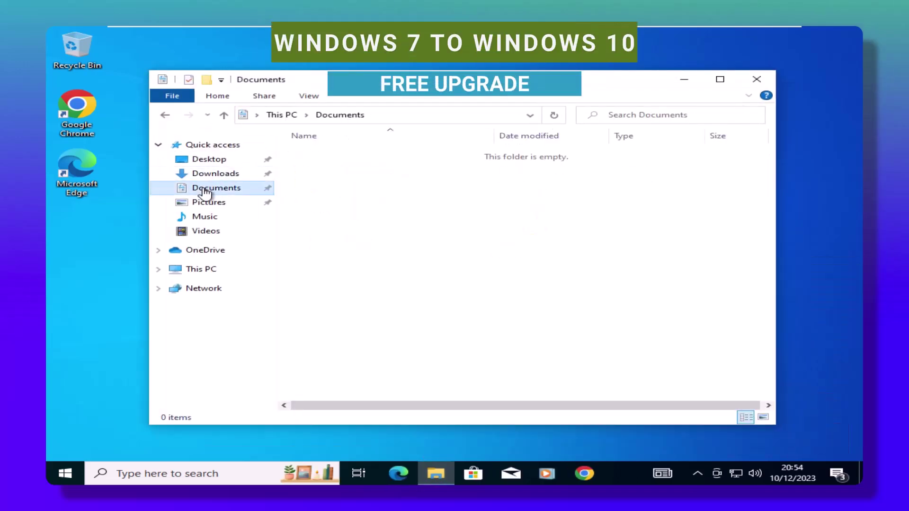
click(208, 269)
right_click(209, 269)
click(278, 421)
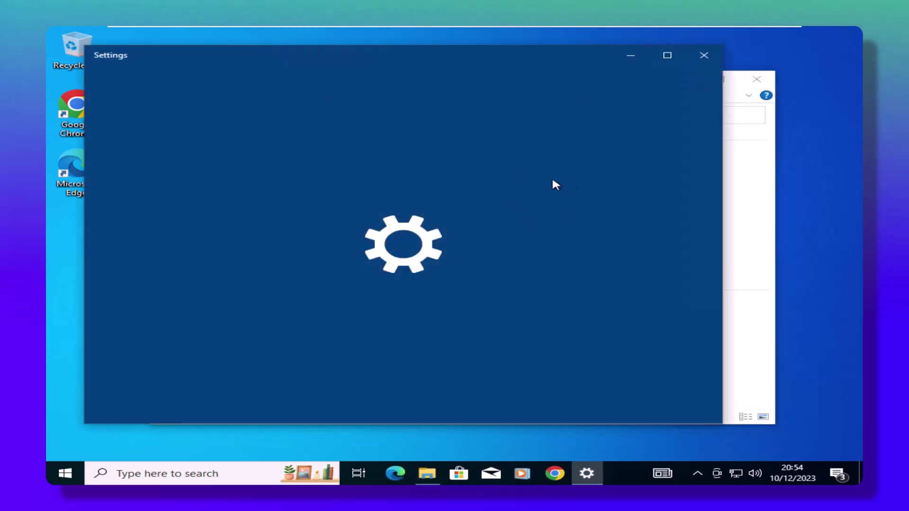
scroll(568, 218, down, 5)
scroll(617, 230, up, 5)
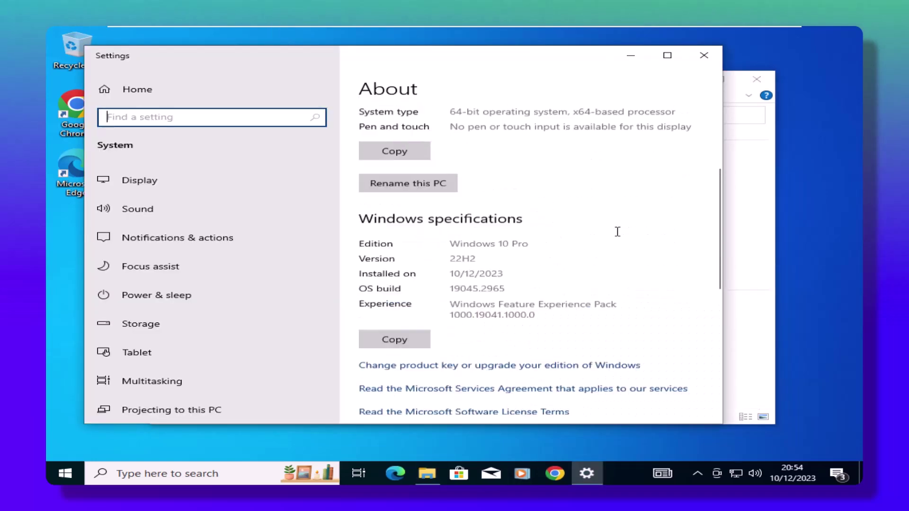
click(705, 56)
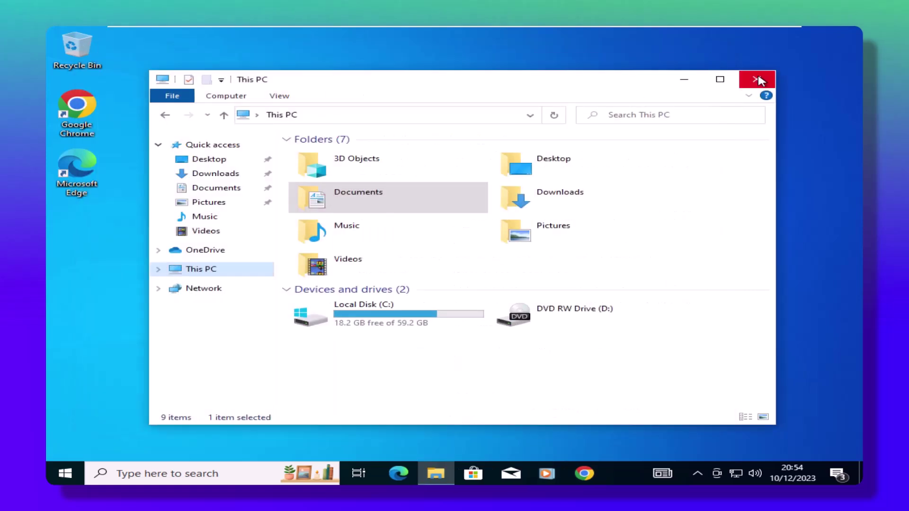
click(756, 79)
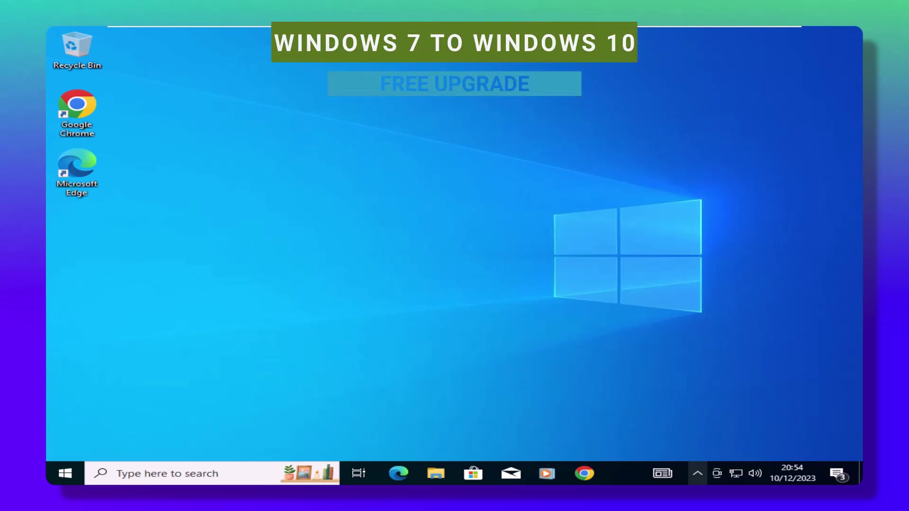